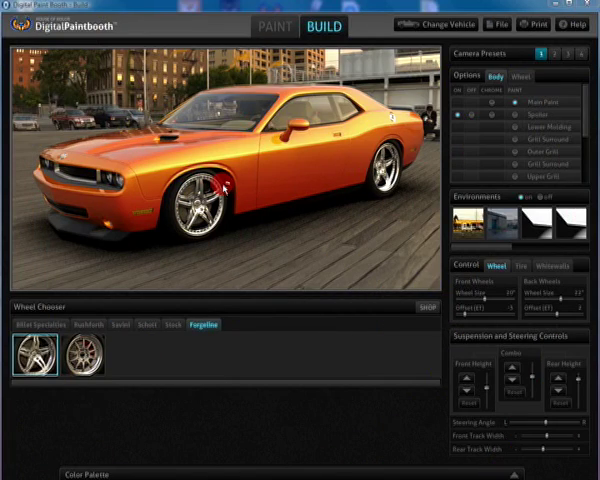
Paint the Challenger's main body lime green.
{"action": "left_click_drag", "start_coordinate": [230, 187], "coordinate": [312, 195]}
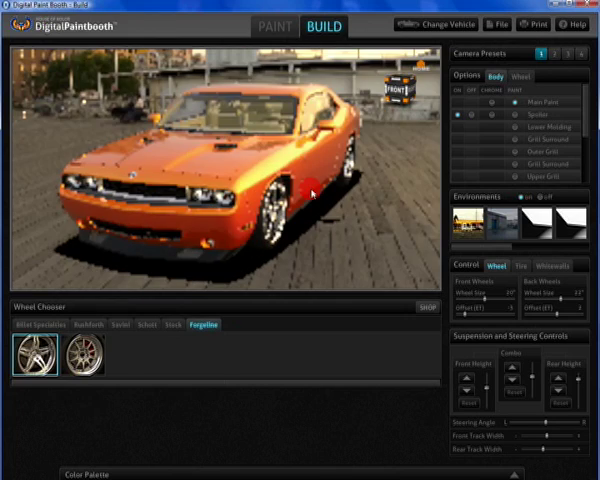
{"action": "left_click_drag", "start_coordinate": [348, 210], "coordinate": [295, 210]}
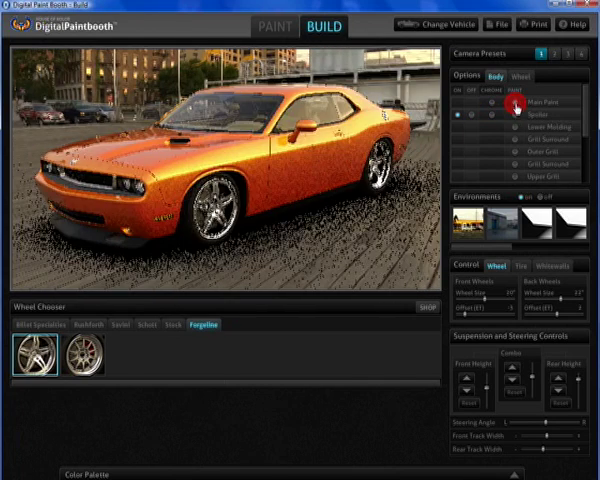
{"action": "left_click", "coordinate": [515, 107]}
{"action": "left_click", "coordinate": [177, 424]}
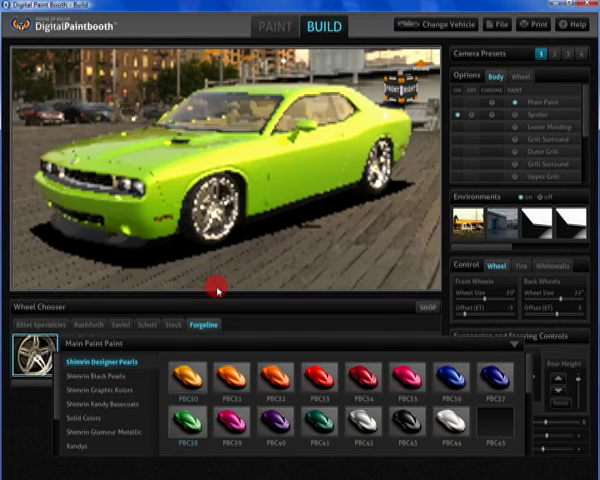
Review the car from camera presets 2–4, return to preset 1, and list the Savini wheels.
{"action": "left_click", "coordinate": [555, 56]}
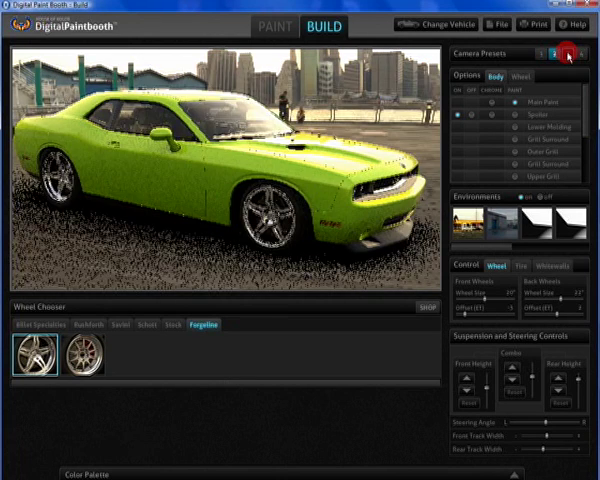
{"action": "left_click", "coordinate": [567, 56]}
{"action": "left_click", "coordinate": [542, 56]}
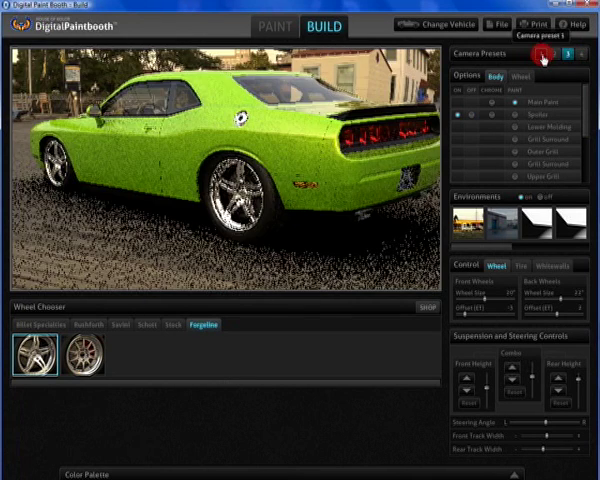
{"action": "left_click", "coordinate": [542, 56]}
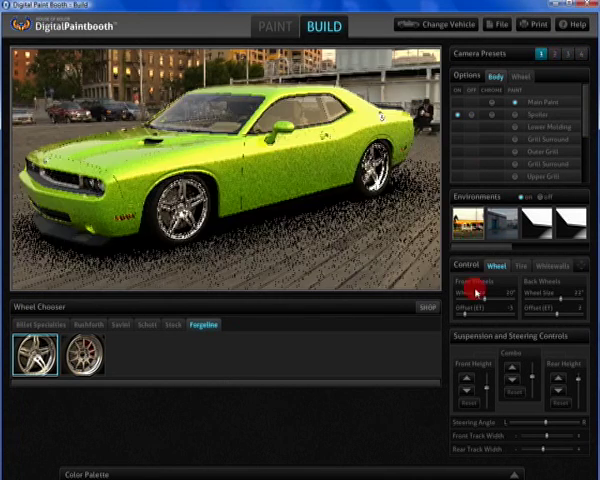
{"action": "left_click", "coordinate": [487, 391]}
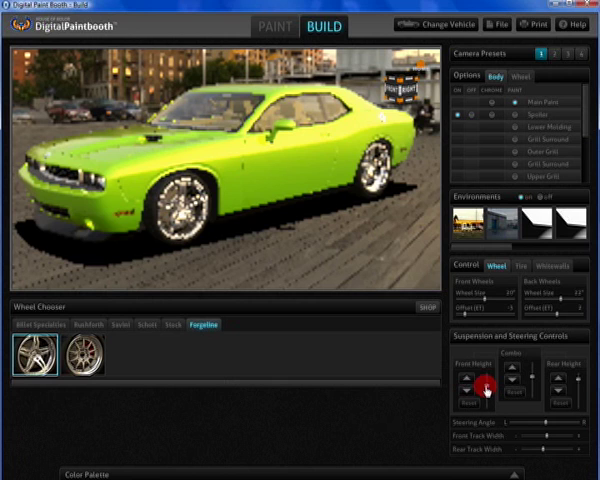
Fit the third Savini multi-spoke wheel design and zoom in on the front wheel.
{"action": "left_click", "coordinate": [118, 328]}
{"action": "left_click", "coordinate": [120, 352]}
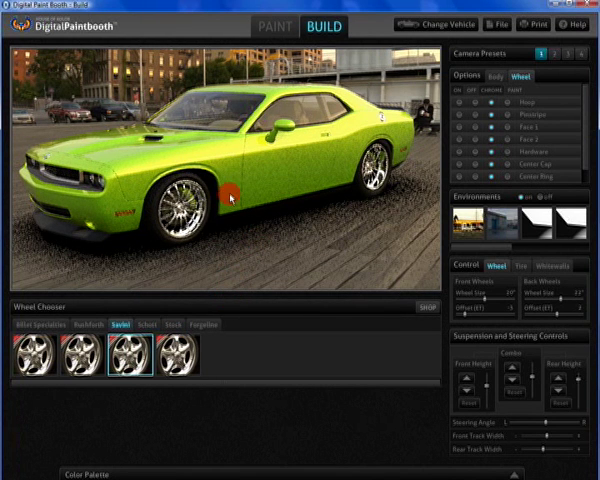
{"action": "mouse_move", "coordinate": [183, 201]}
{"action": "left_mouse_down"}
{"action": "mouse_move", "coordinate": [204, 218]}
{"action": "mouse_move", "coordinate": [238, 270]}
{"action": "mouse_move", "coordinate": [216, 225]}
{"action": "mouse_move", "coordinate": [279, 204]}
{"action": "mouse_move", "coordinate": [328, 175]}
{"action": "mouse_move", "coordinate": [332, 198]}
{"action": "mouse_move", "coordinate": [307, 215]}
{"action": "mouse_move", "coordinate": [297, 209]}
{"action": "mouse_move", "coordinate": [285, 172]}
{"action": "mouse_move", "coordinate": [366, 260]}
{"action": "left_mouse_up"}
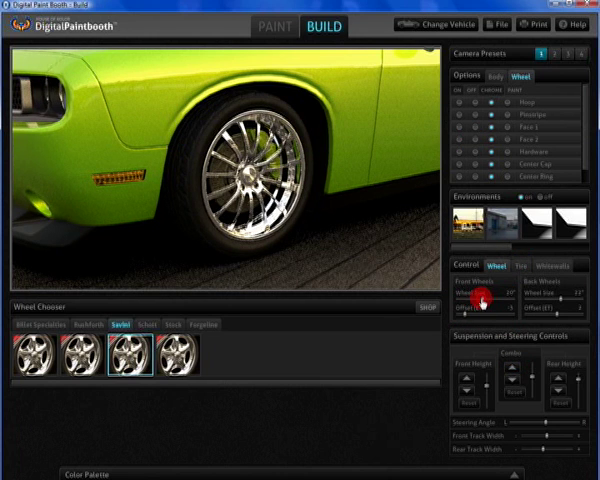
Resize the front wheels down to 16 inches, then up to 21 inches.
{"action": "left_click_drag", "start_coordinate": [479, 300], "coordinate": [464, 300]}
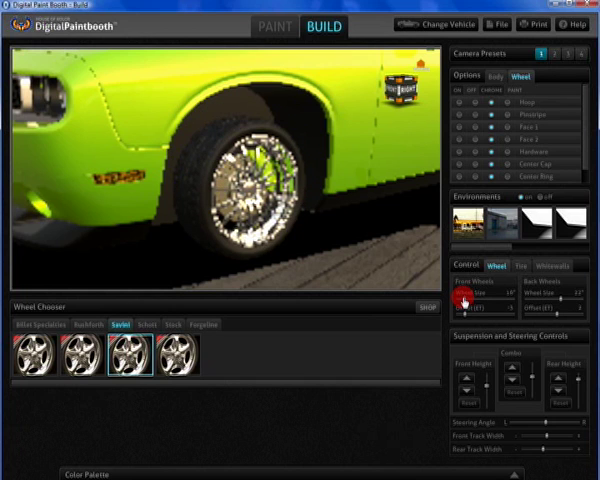
{"action": "left_click_drag", "start_coordinate": [464, 300], "coordinate": [482, 301]}
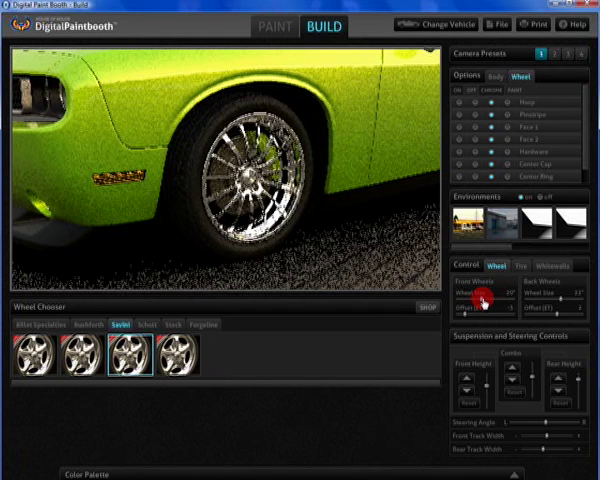
Lower the front tire profile for a thinner sidewall.
{"action": "left_click", "coordinate": [520, 266]}
{"action": "mouse_move", "coordinate": [487, 300]}
{"action": "left_mouse_down"}
{"action": "mouse_move", "coordinate": [466, 300]}
{"action": "mouse_move", "coordinate": [491, 302]}
{"action": "left_mouse_up"}
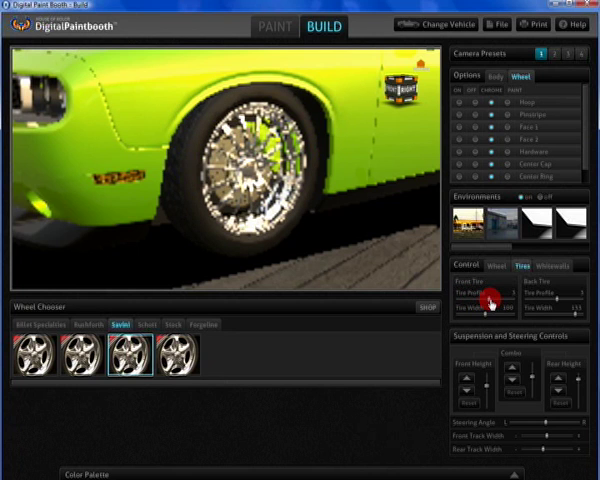
{"action": "left_click_drag", "start_coordinate": [491, 302], "coordinate": [465, 297]}
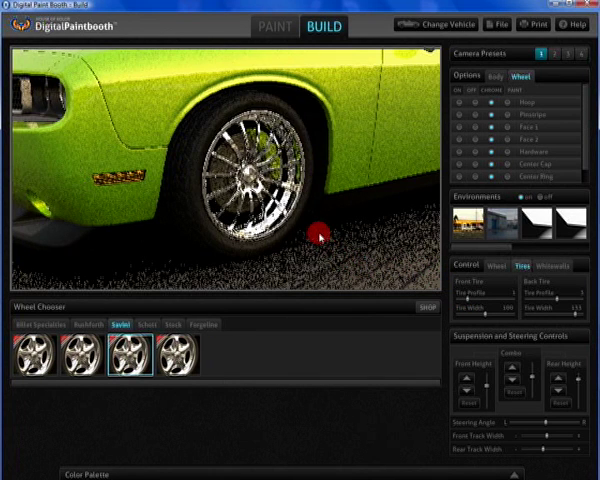
Push the front wheel offset outward, then reduce it back.
{"action": "left_click", "coordinate": [497, 268]}
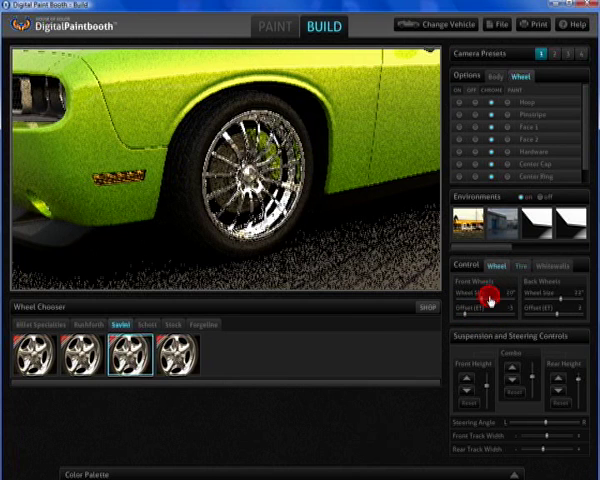
{"action": "left_click_drag", "start_coordinate": [465, 316], "coordinate": [505, 319]}
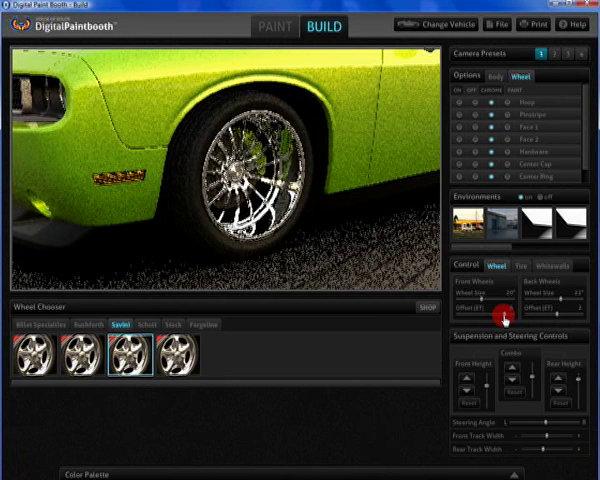
{"action": "left_click_drag", "start_coordinate": [505, 319], "coordinate": [462, 311]}
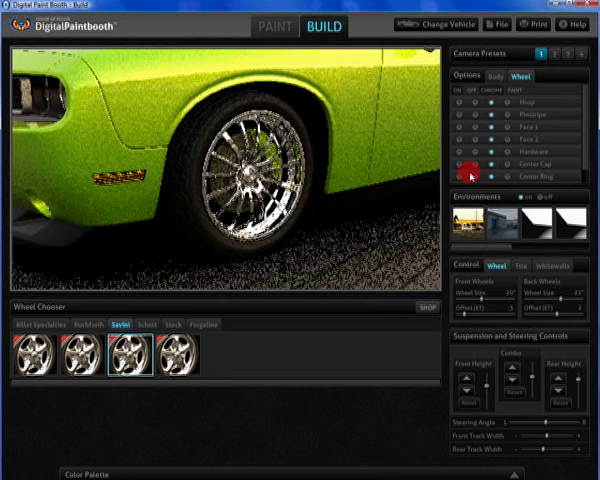
Paint the wheel hoop orange and the pinstripe green PBC38.
{"action": "left_click", "coordinate": [507, 102]}
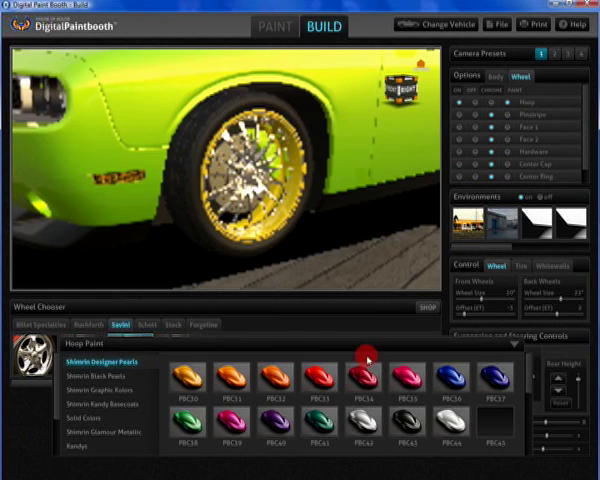
{"action": "left_click", "coordinate": [273, 377]}
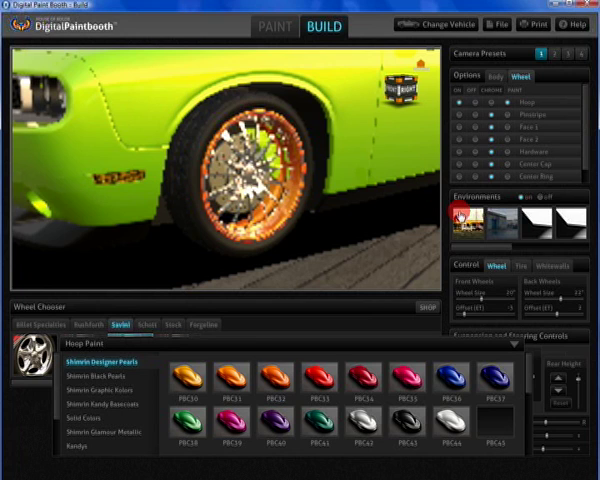
{"action": "left_click", "coordinate": [507, 115]}
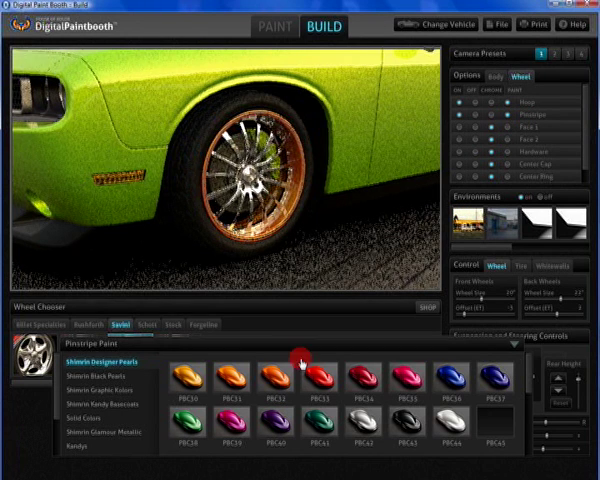
{"action": "left_click", "coordinate": [190, 422]}
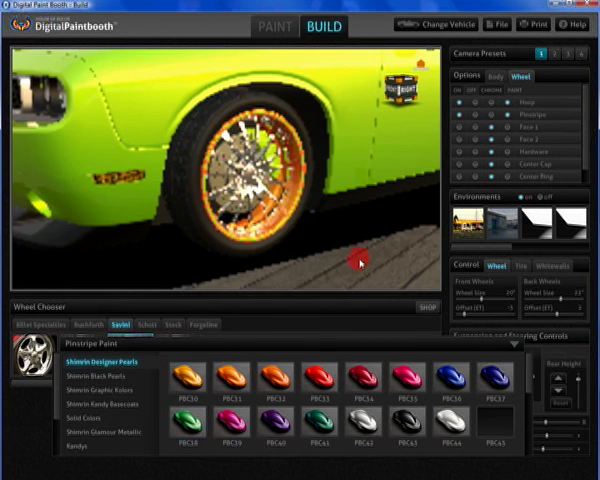
Repaint the hoop and wheel face black (BC25).
{"action": "left_click", "coordinate": [507, 102]}
{"action": "left_click", "coordinate": [111, 391]}
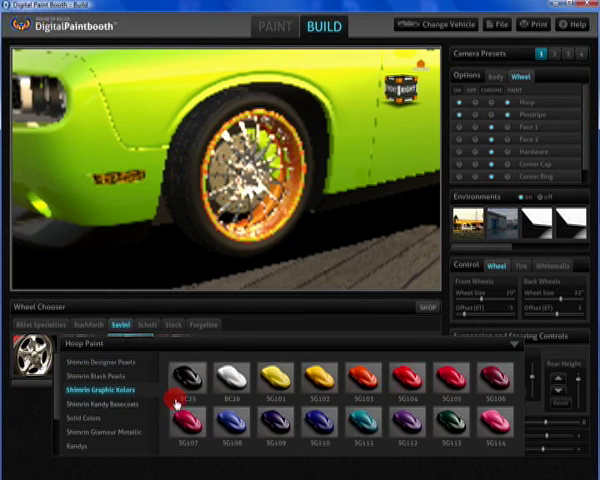
{"action": "left_click", "coordinate": [187, 380]}
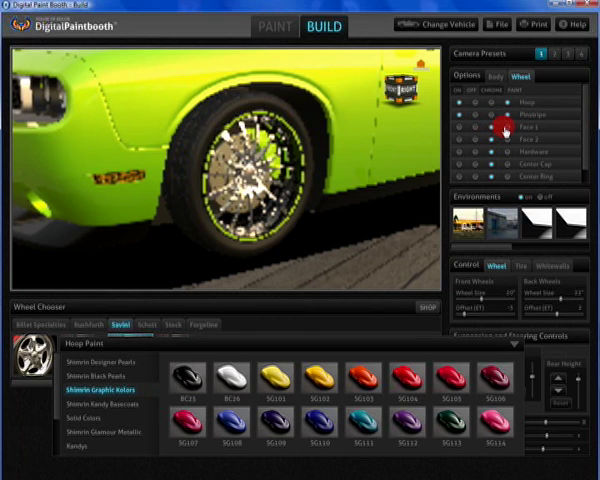
{"action": "left_click", "coordinate": [505, 128]}
{"action": "left_click", "coordinate": [190, 378]}
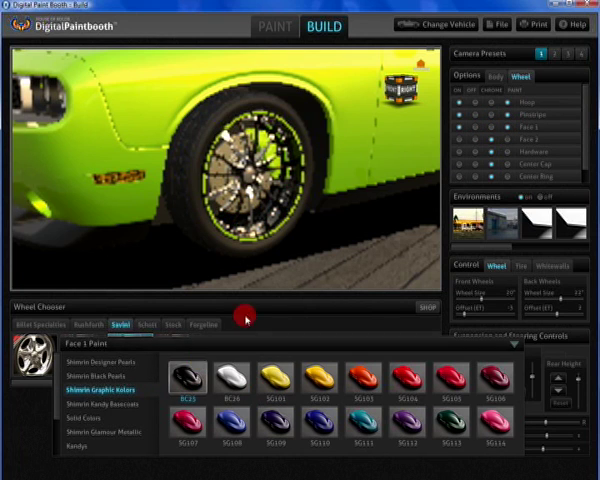
{"action": "left_click", "coordinate": [294, 263]}
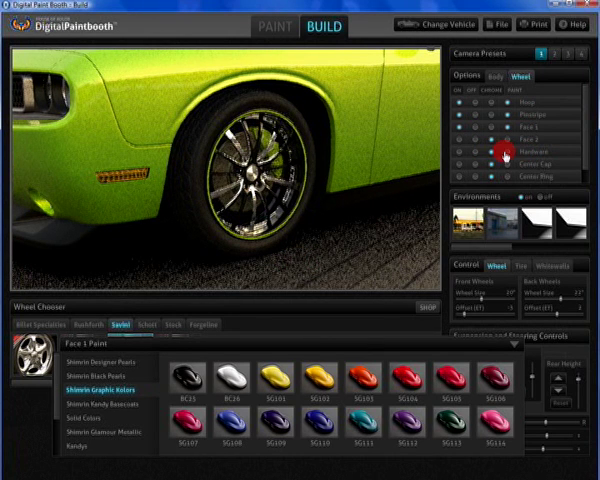
Set the wheel hardware to paint and browse the designer pearl swatches.
{"action": "left_click", "coordinate": [505, 151]}
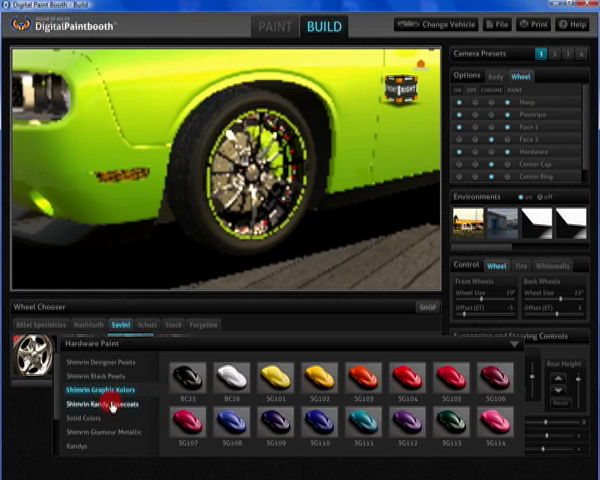
{"action": "left_click", "coordinate": [121, 365]}
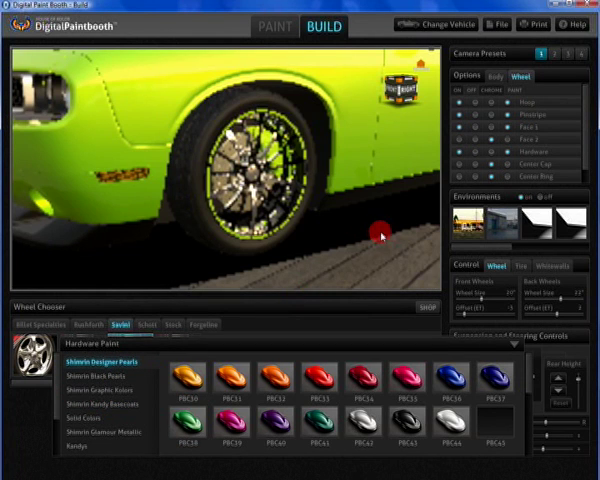
{"action": "left_click", "coordinate": [585, 179]}
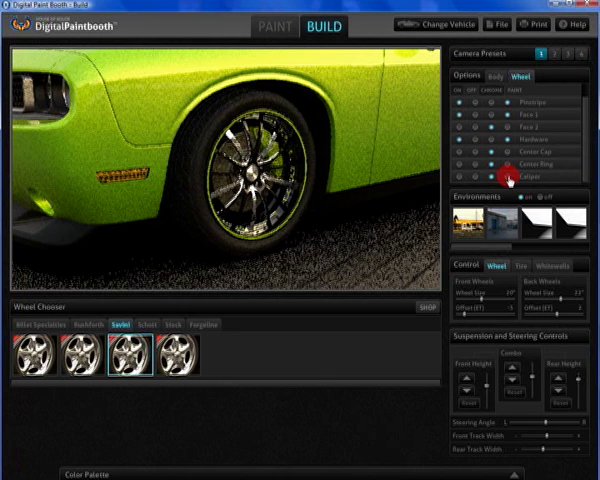
Paint the brake calipers red PBC33, then green PBC38 instead.
{"action": "left_click", "coordinate": [508, 177]}
{"action": "left_click", "coordinate": [317, 378]}
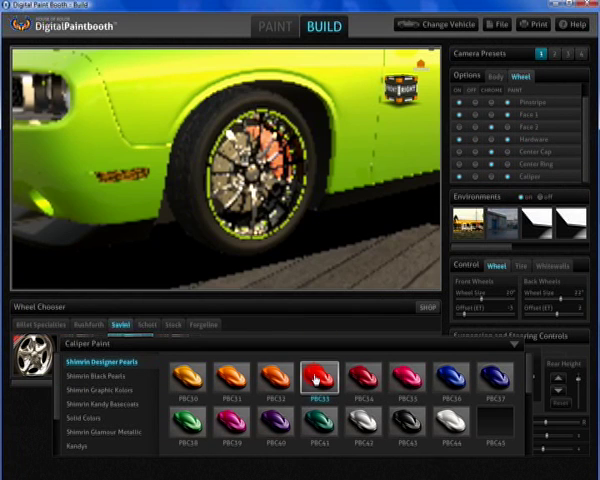
{"action": "left_click", "coordinate": [186, 424]}
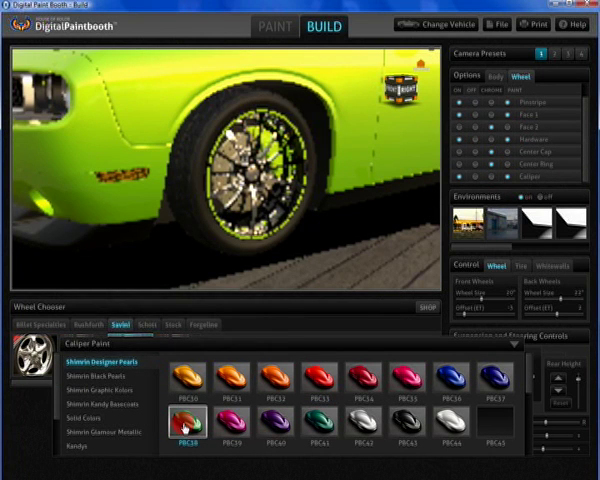
{"action": "left_click", "coordinate": [333, 224]}
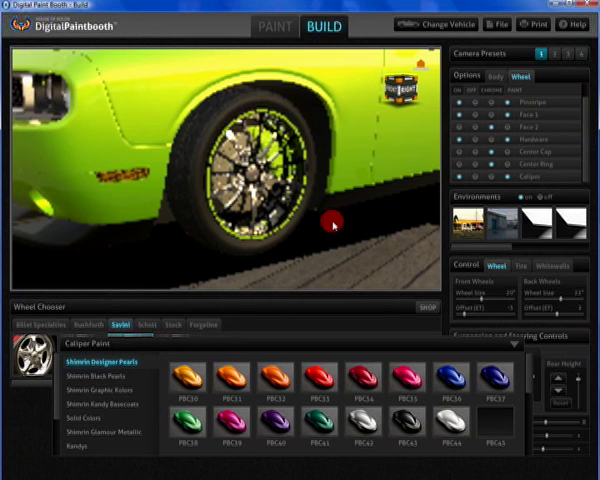
{"action": "left_click_drag", "start_coordinate": [333, 224], "coordinate": [341, 228]}
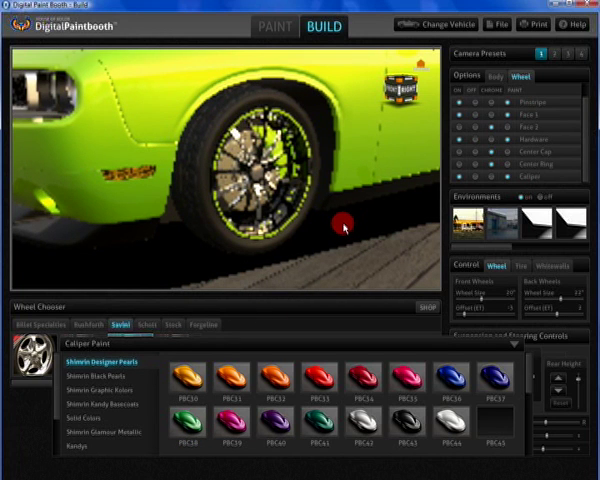
{"action": "left_click_drag", "start_coordinate": [342, 224], "coordinate": [355, 195]}
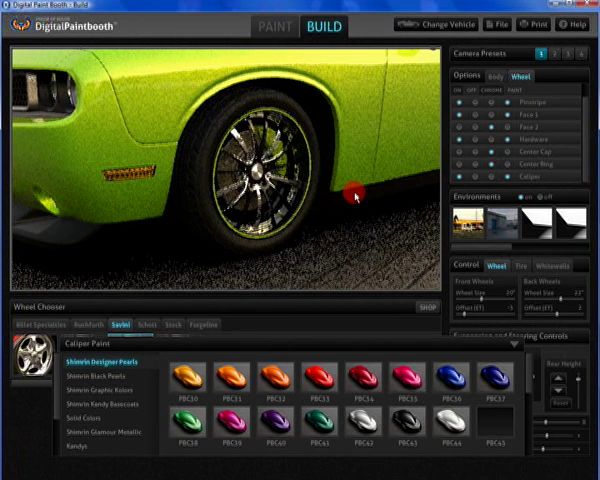
Show the full car from the side, then the front three-quarter angle.
{"action": "left_click", "coordinate": [555, 55]}
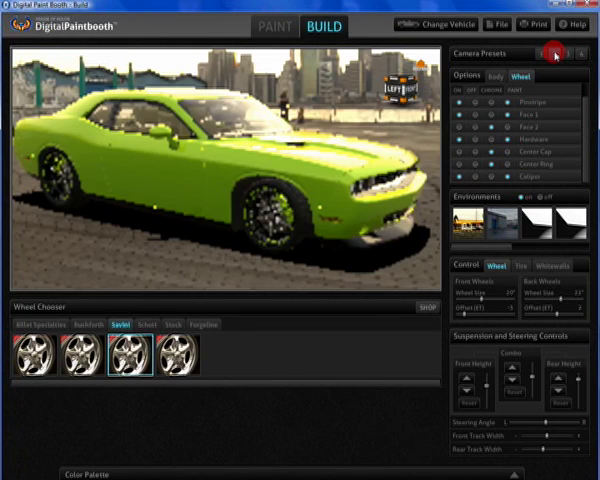
{"action": "left_click", "coordinate": [543, 55]}
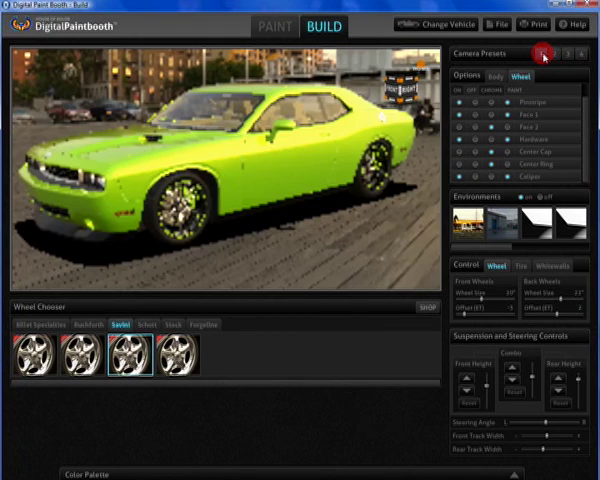